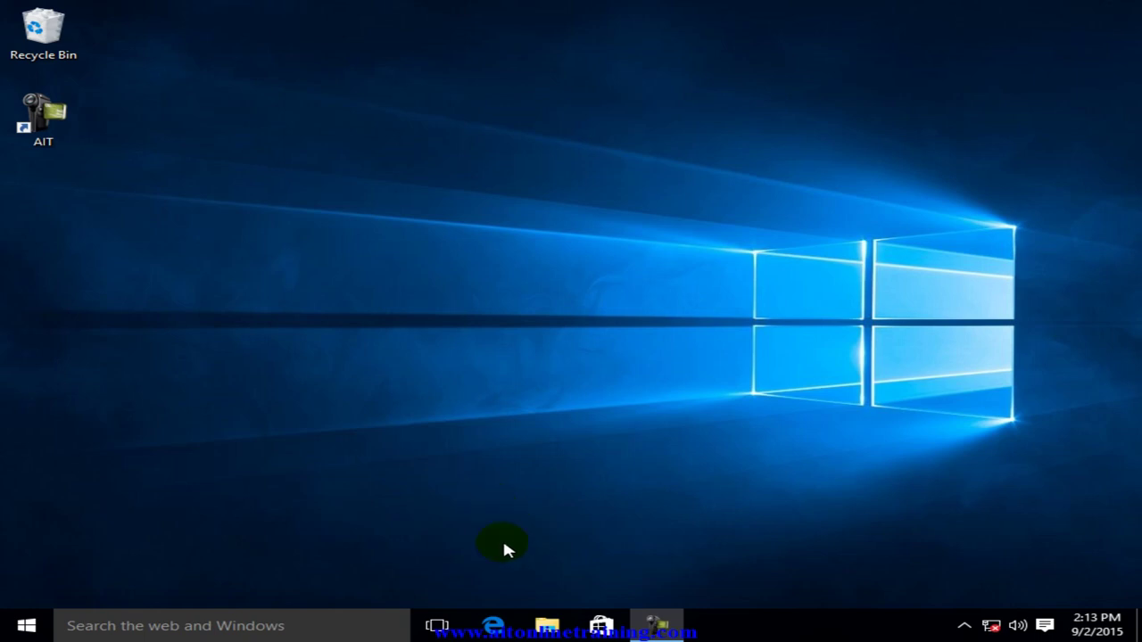
Open the System window through the Properties of This PC in File Explorer
{"action": "left_click", "coordinate": [547, 625]}
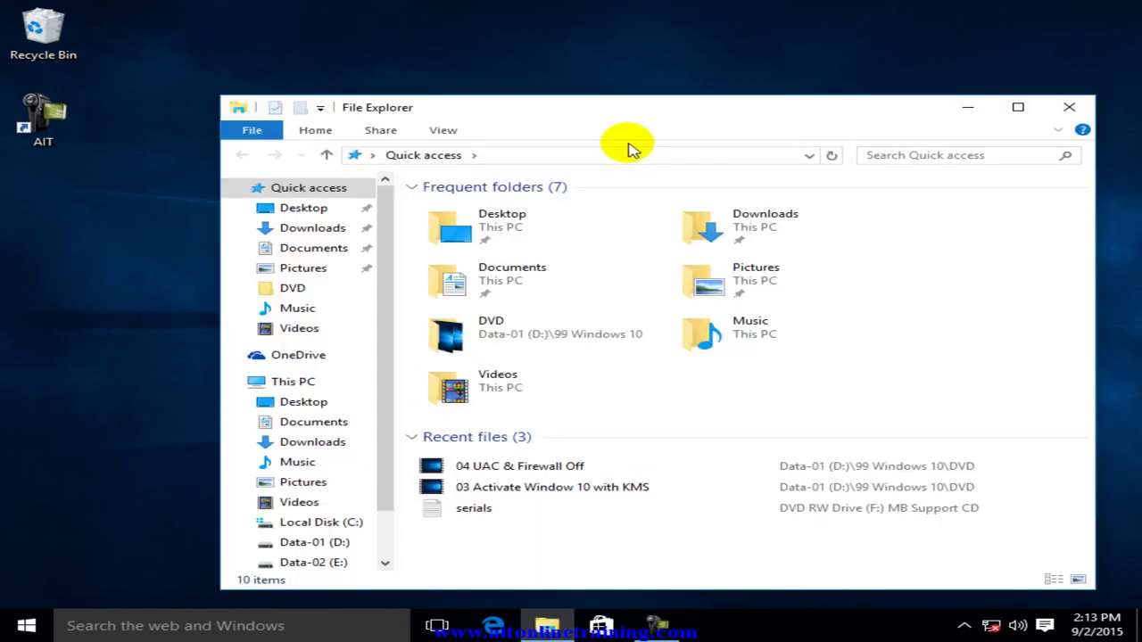
{"action": "left_click_drag", "start_coordinate": [628, 141], "coordinate": [603, 87]}
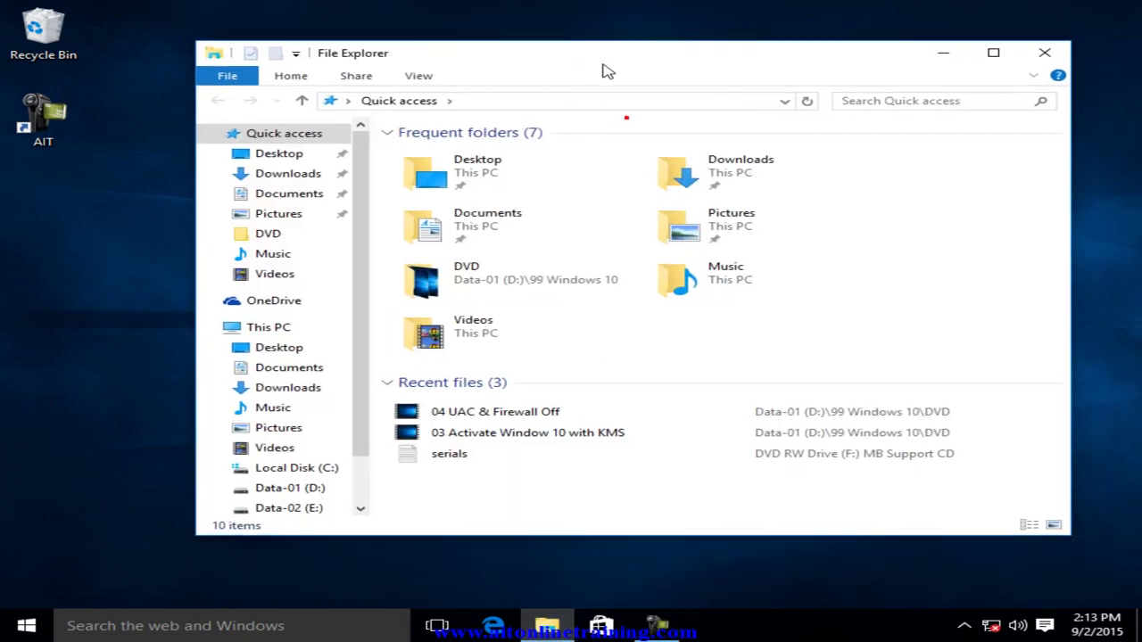
{"action": "right_click", "coordinate": [269, 333]}
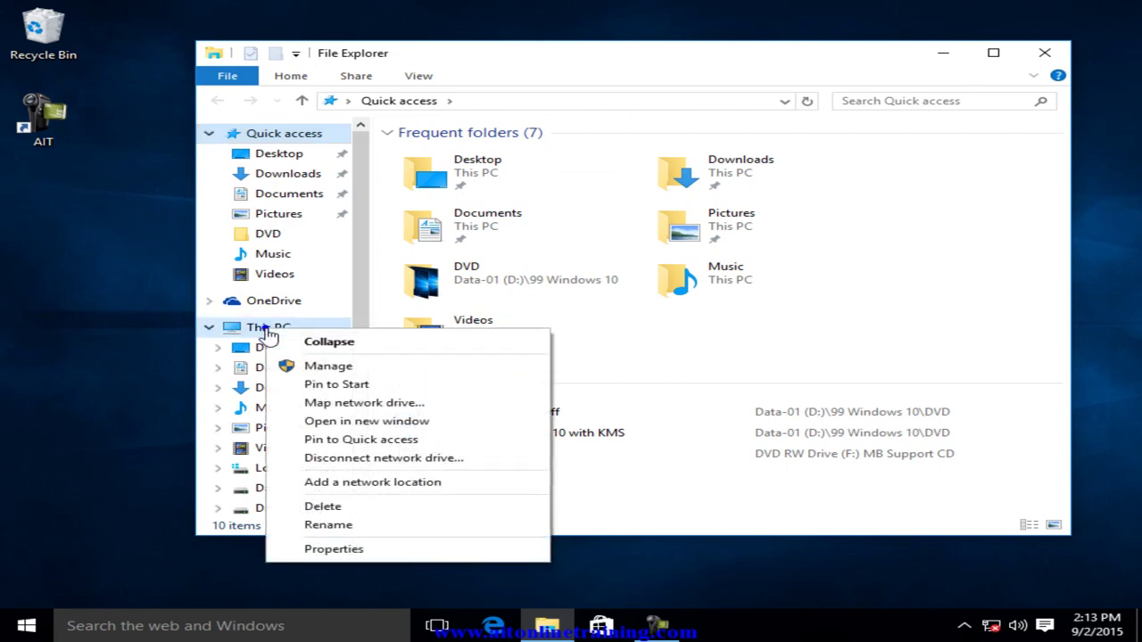
{"action": "left_click", "coordinate": [379, 551]}
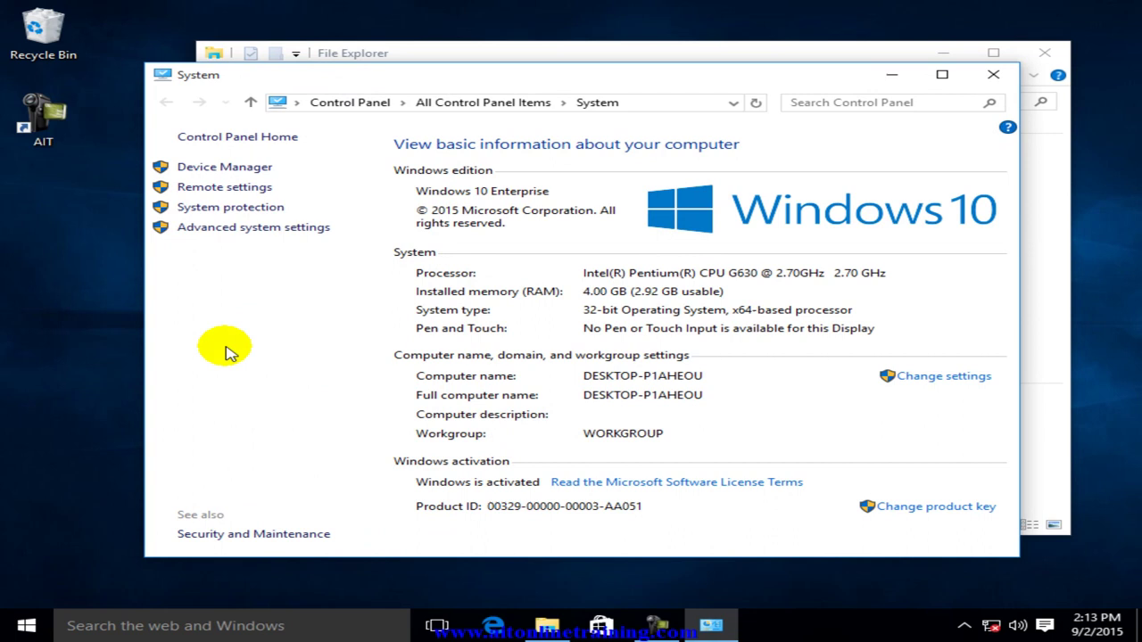
Open Device Manager and expand Display adapters, Sound, video and game controllers, and Network adapters
{"action": "left_click", "coordinate": [235, 171]}
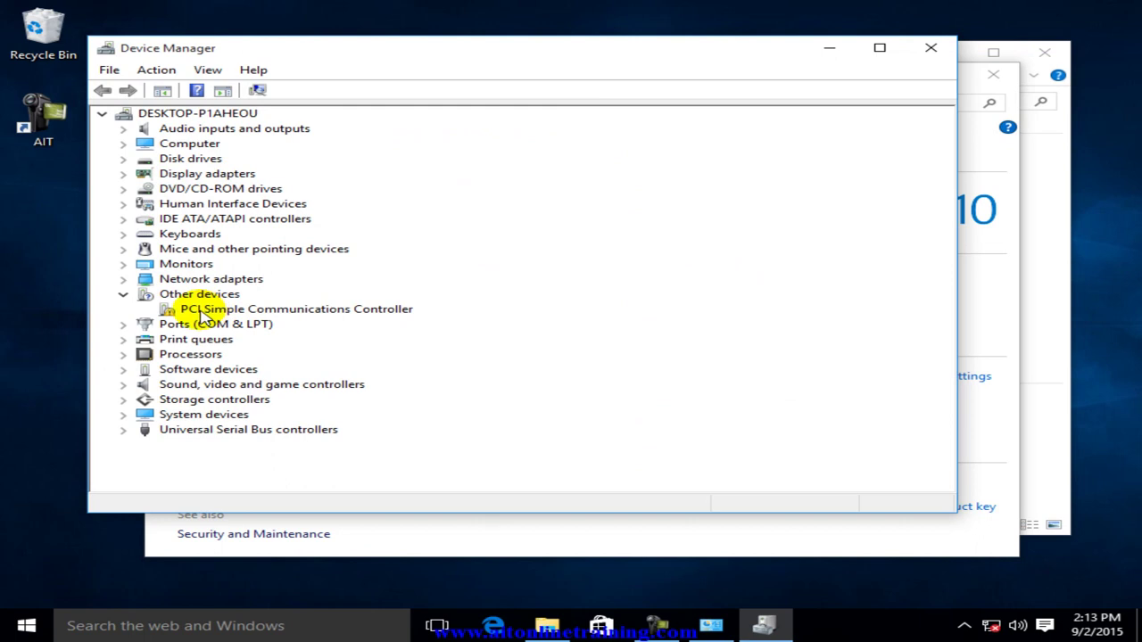
{"action": "left_click", "coordinate": [124, 175]}
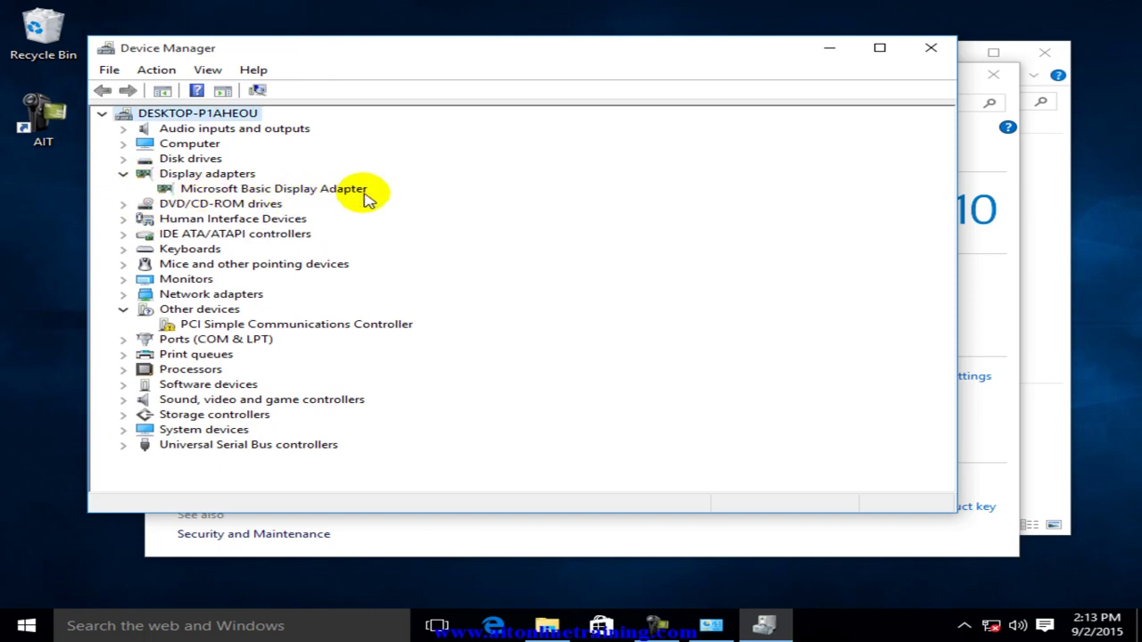
{"action": "left_click", "coordinate": [123, 401]}
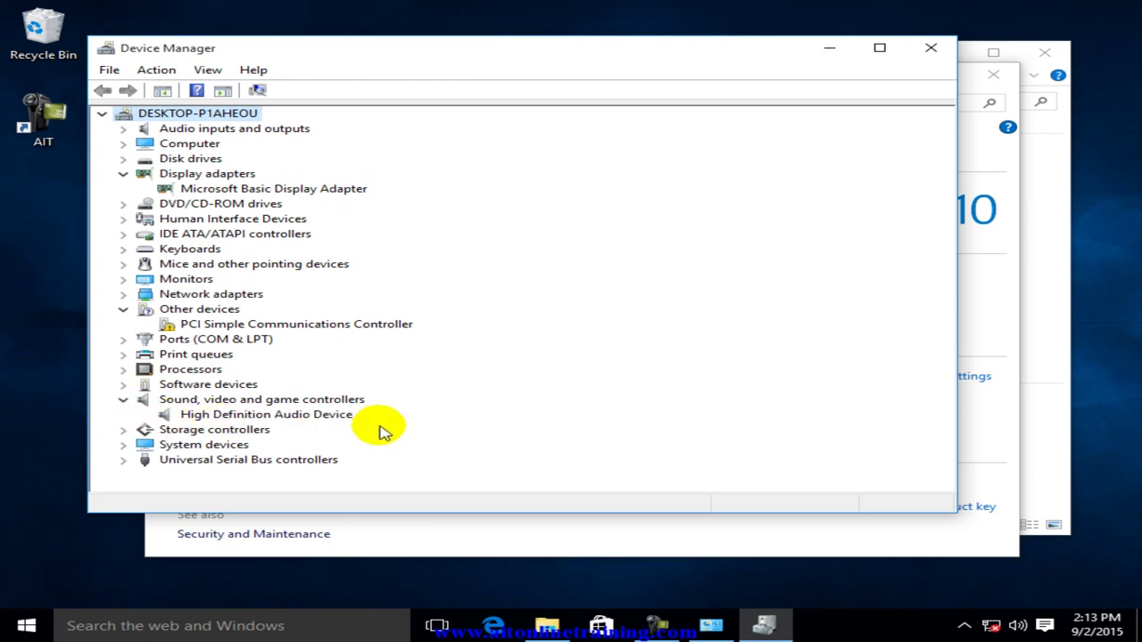
{"action": "left_click", "coordinate": [123, 293]}
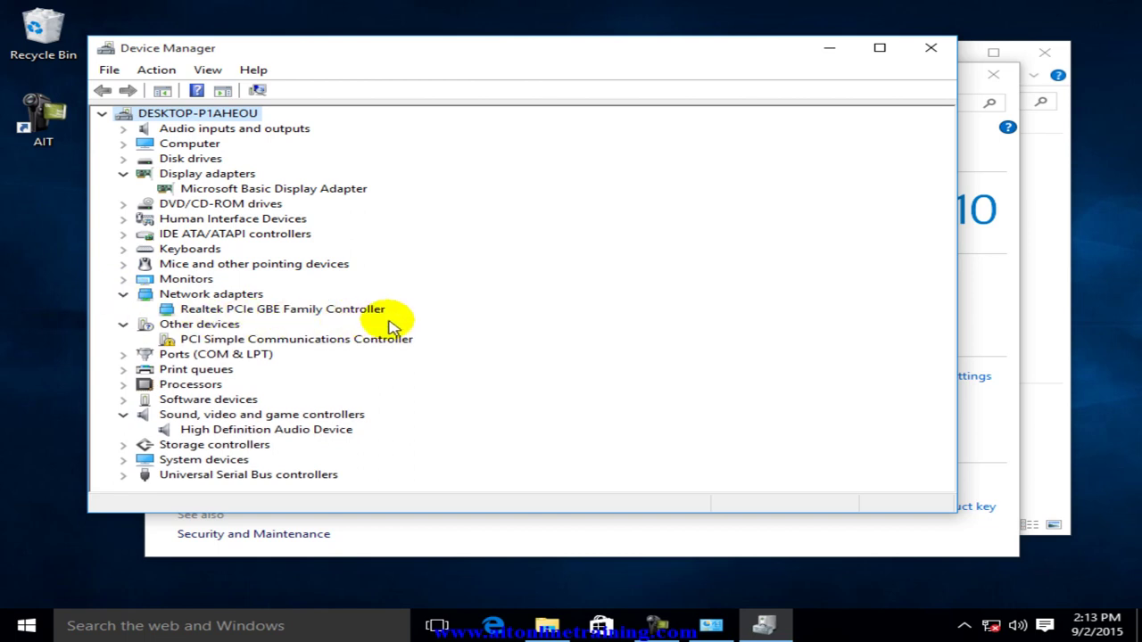
{"action": "left_click_drag", "start_coordinate": [357, 57], "coordinate": [625, 79]}
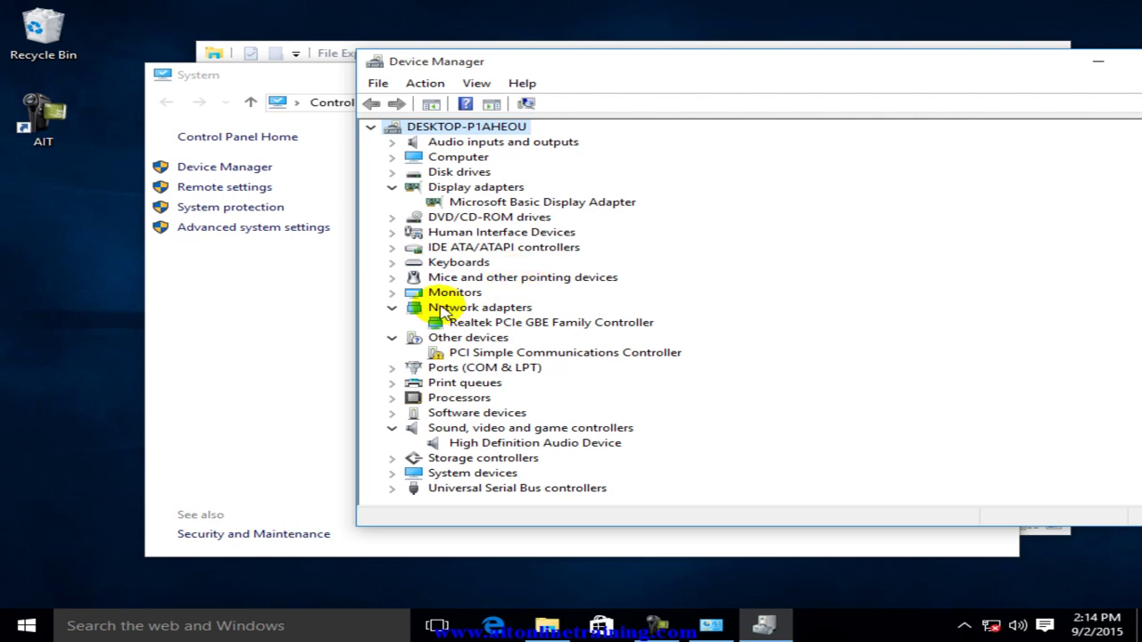
Open Advanced display settings and list the resolutions, showing only 1024 × 768 and 800 × 600
{"action": "right_click", "coordinate": [98, 236]}
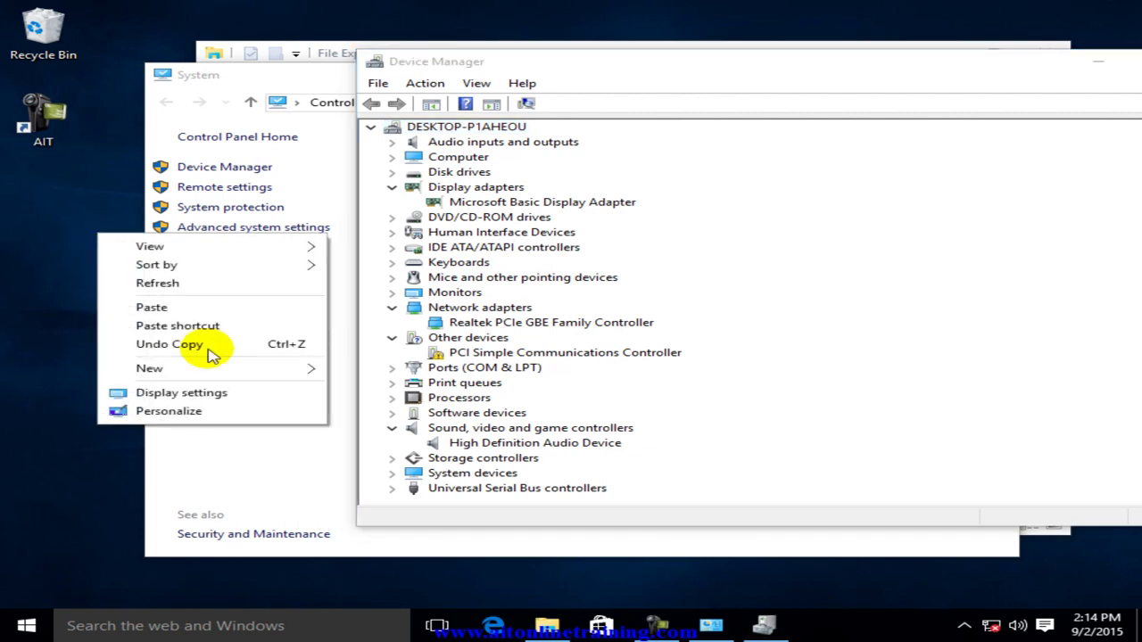
{"action": "left_click", "coordinate": [182, 393]}
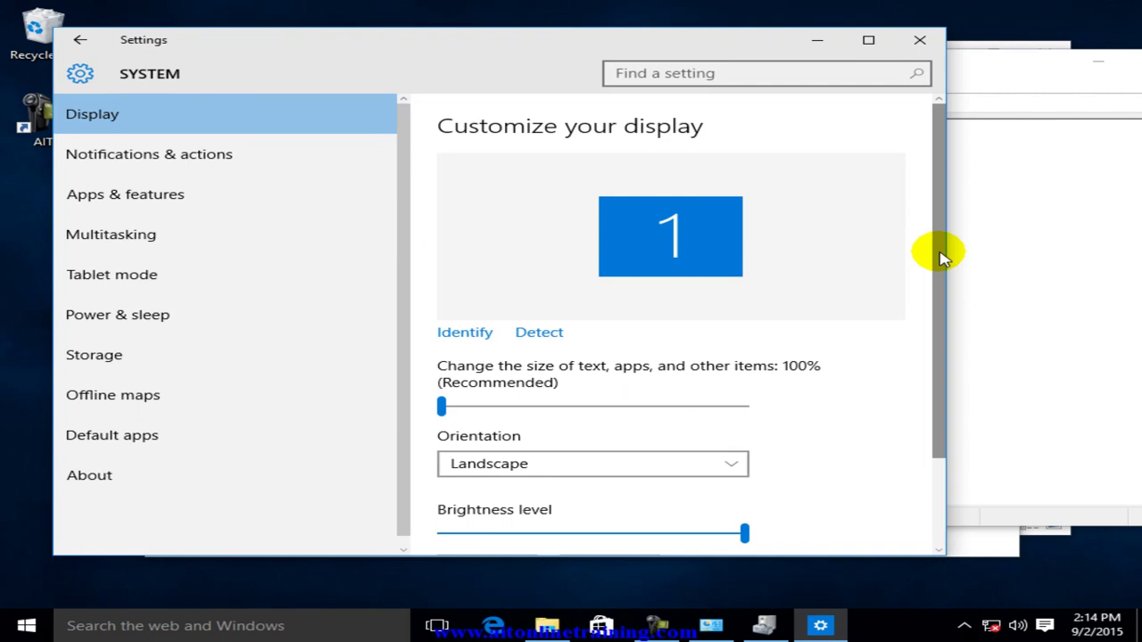
{"action": "scroll", "coordinate": [935, 255], "scroll_direction": "down", "scroll_amount": 2}
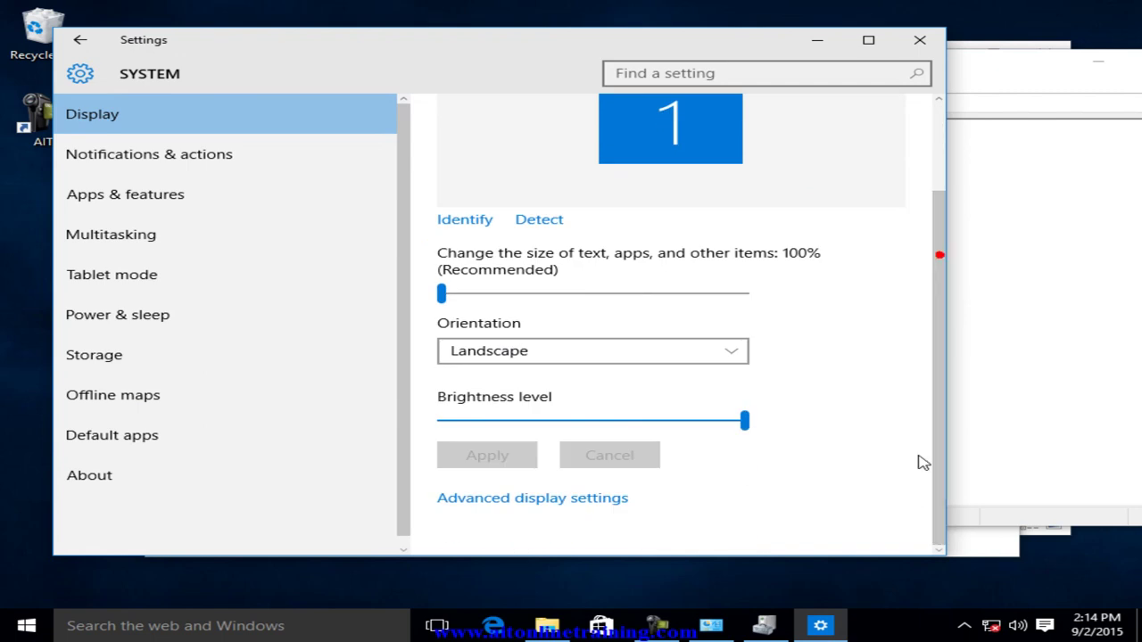
{"action": "left_click", "coordinate": [510, 502]}
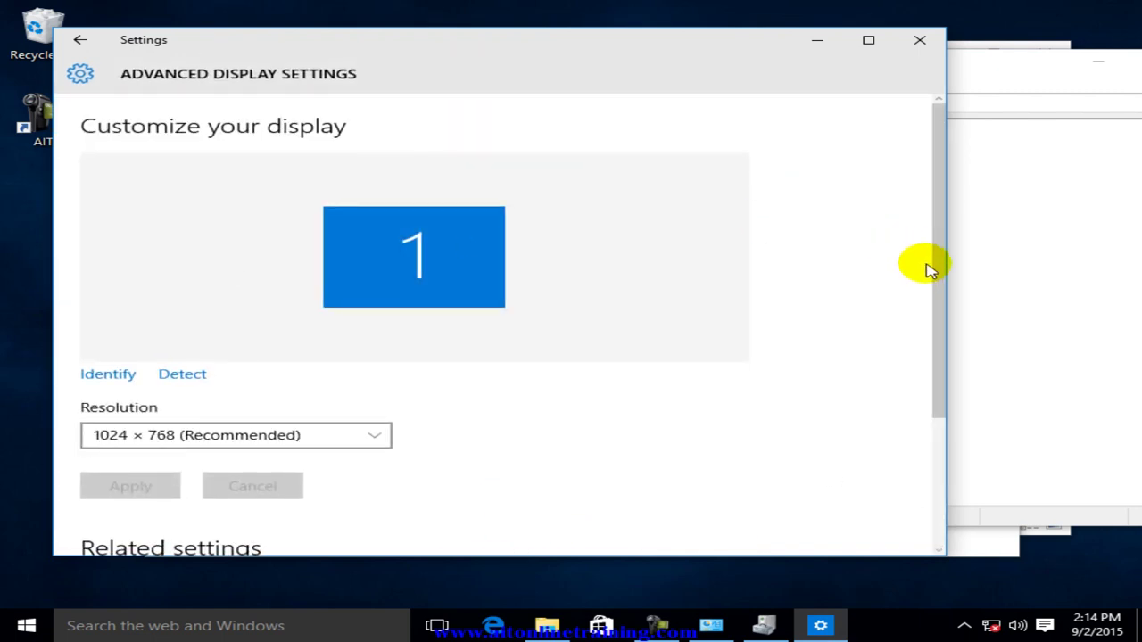
{"action": "scroll", "coordinate": [928, 267], "scroll_direction": "down", "scroll_amount": 2}
{"action": "left_click", "coordinate": [379, 323]}
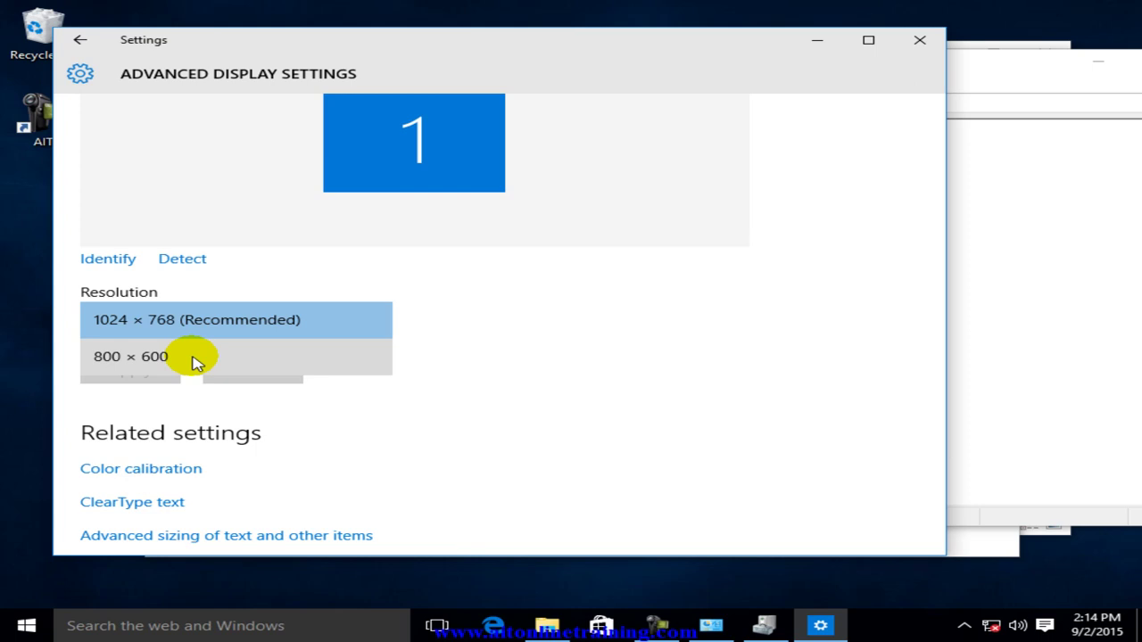
{"action": "mouse_move", "coordinate": [609, 56]}
{"action": "left_mouse_down"}
{"action": "mouse_move", "coordinate": [915, 89]}
{"action": "mouse_move", "coordinate": [369, 97]}
{"action": "mouse_move", "coordinate": [755, 92]}
{"action": "mouse_move", "coordinate": [399, 152]}
{"action": "mouse_move", "coordinate": [579, 63]}
{"action": "mouse_move", "coordinate": [544, 89]}
{"action": "left_mouse_up"}
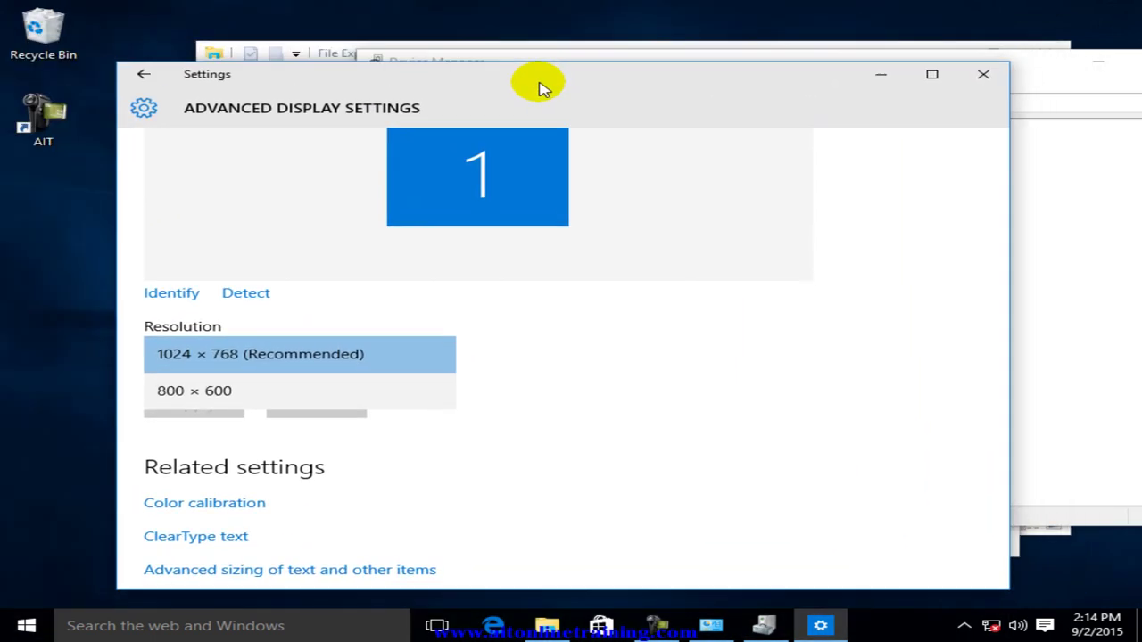
Close the display Settings window and bring Device Manager back to the front
{"action": "left_click", "coordinate": [982, 75]}
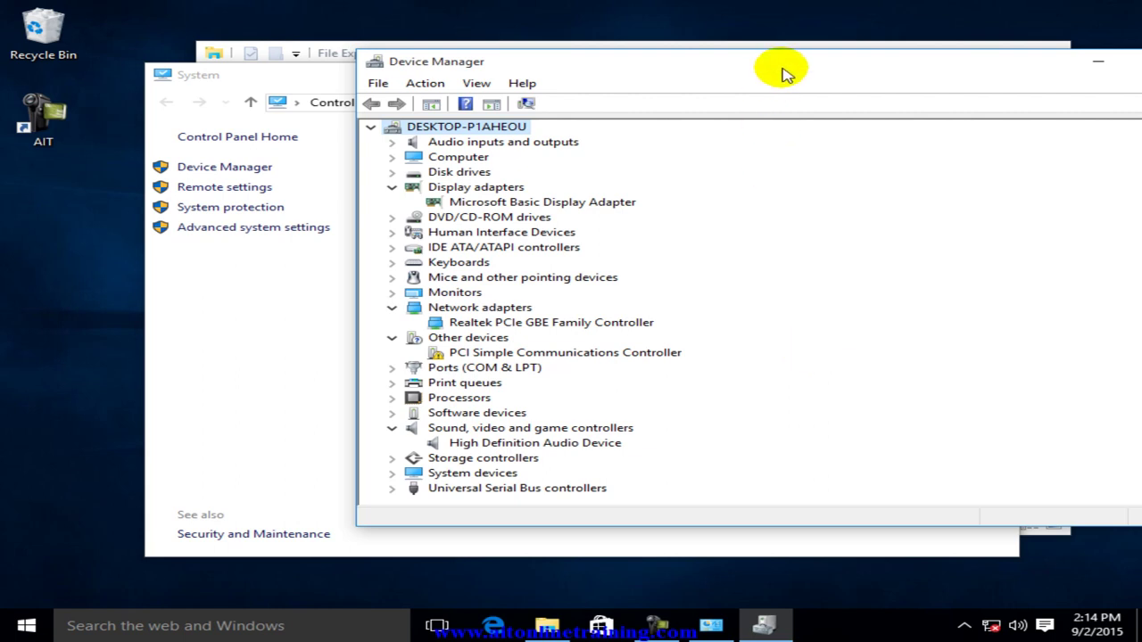
{"action": "left_click_drag", "start_coordinate": [783, 69], "coordinate": [603, 80]}
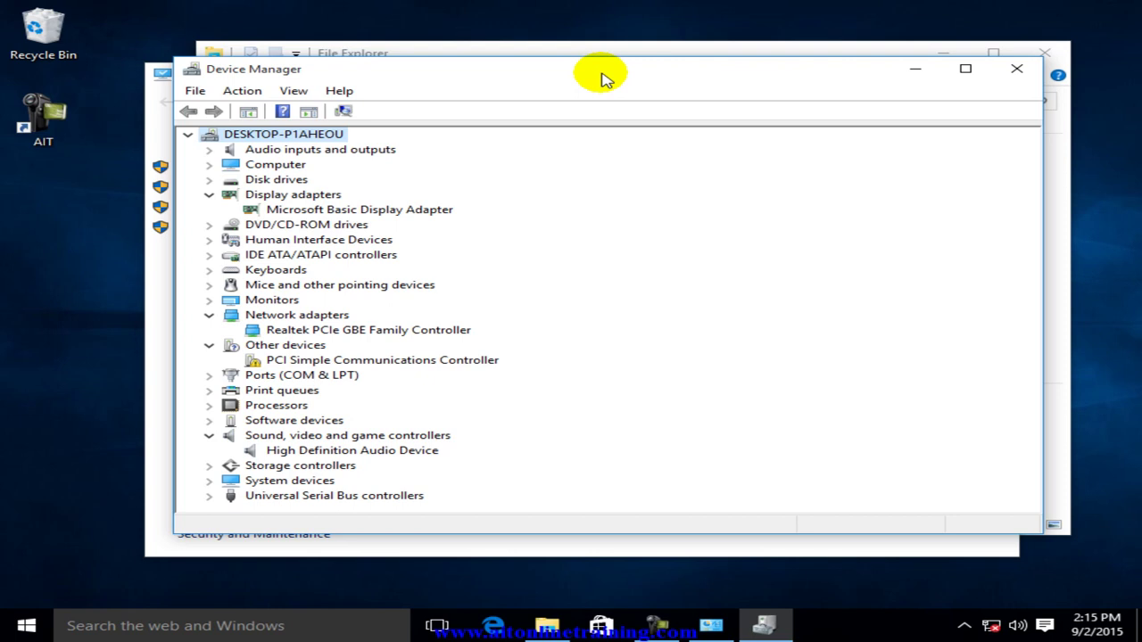
Close Device Manager and System, then run the MB Support CD from DVD RW Drive (F:)
{"action": "left_click", "coordinate": [1036, 71]}
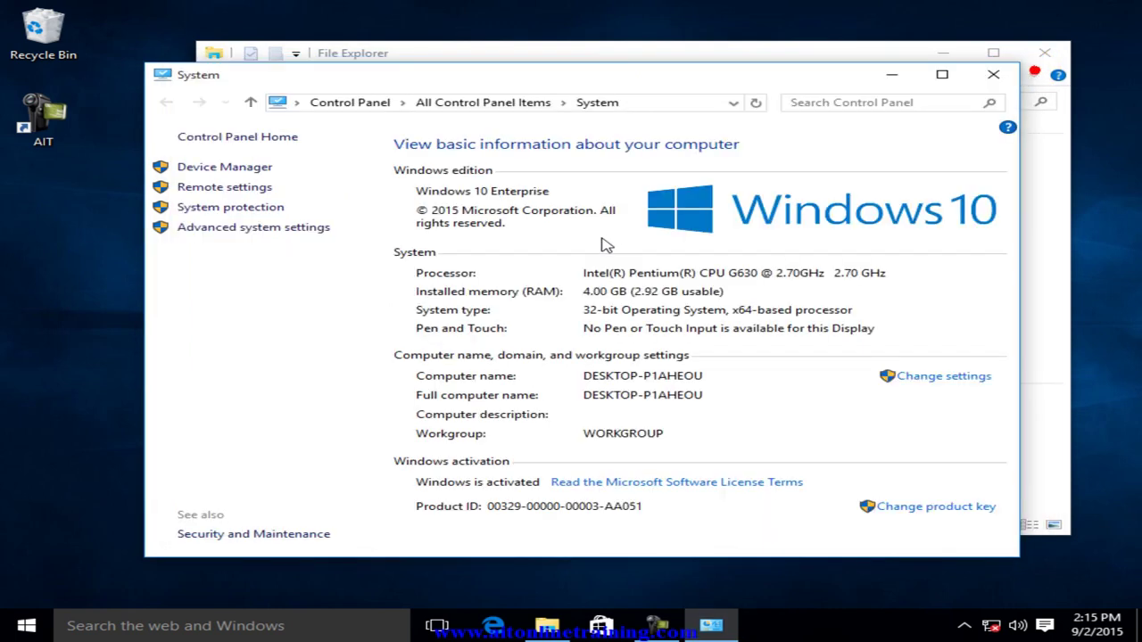
{"action": "left_click", "coordinate": [995, 75]}
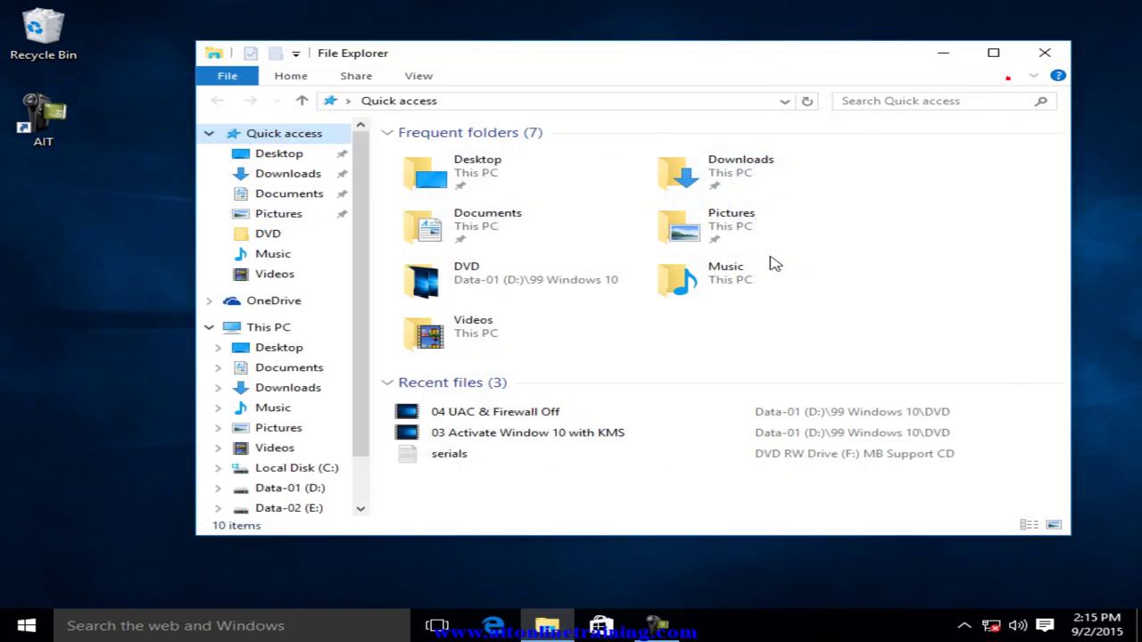
{"action": "scroll", "coordinate": [357, 322], "scroll_direction": "down", "scroll_amount": 2}
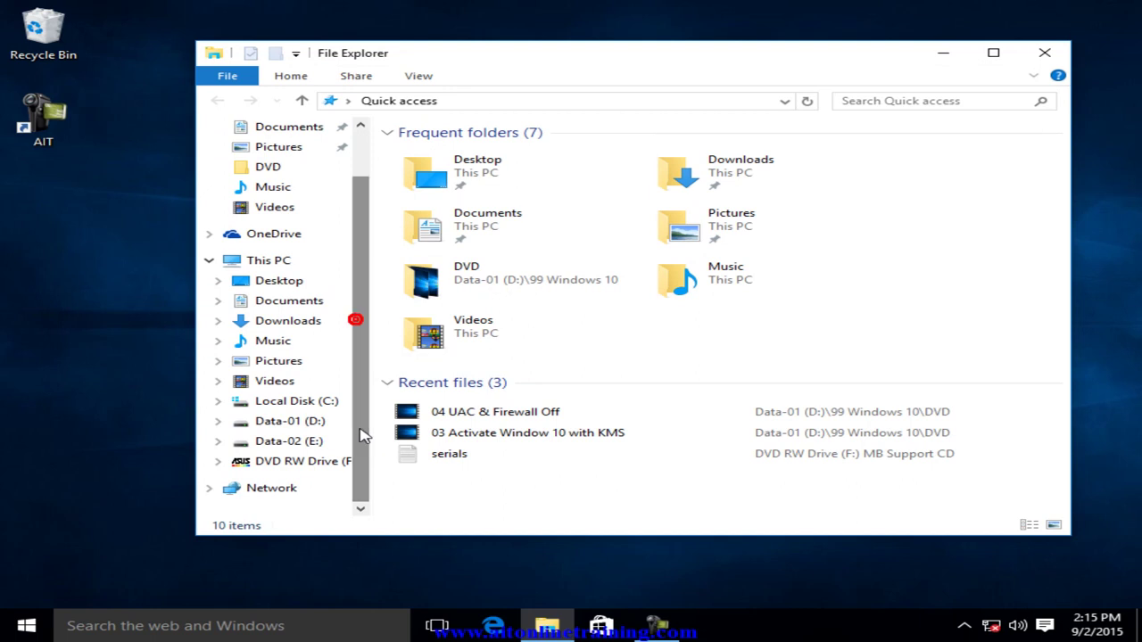
{"action": "left_click", "coordinate": [258, 260]}
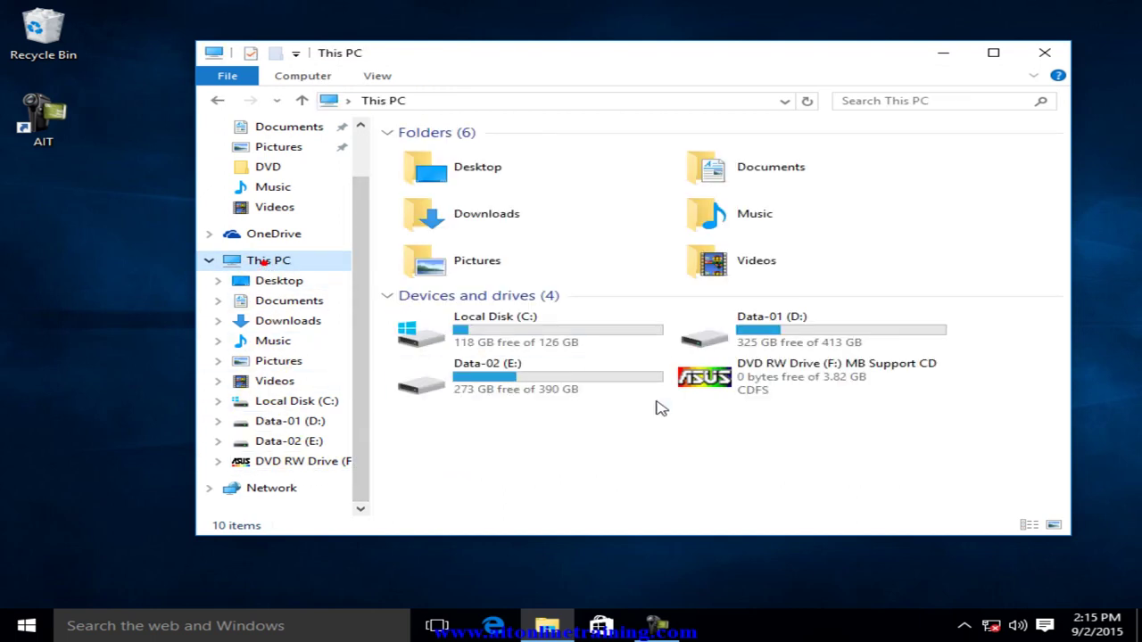
{"action": "left_click", "coordinate": [723, 382]}
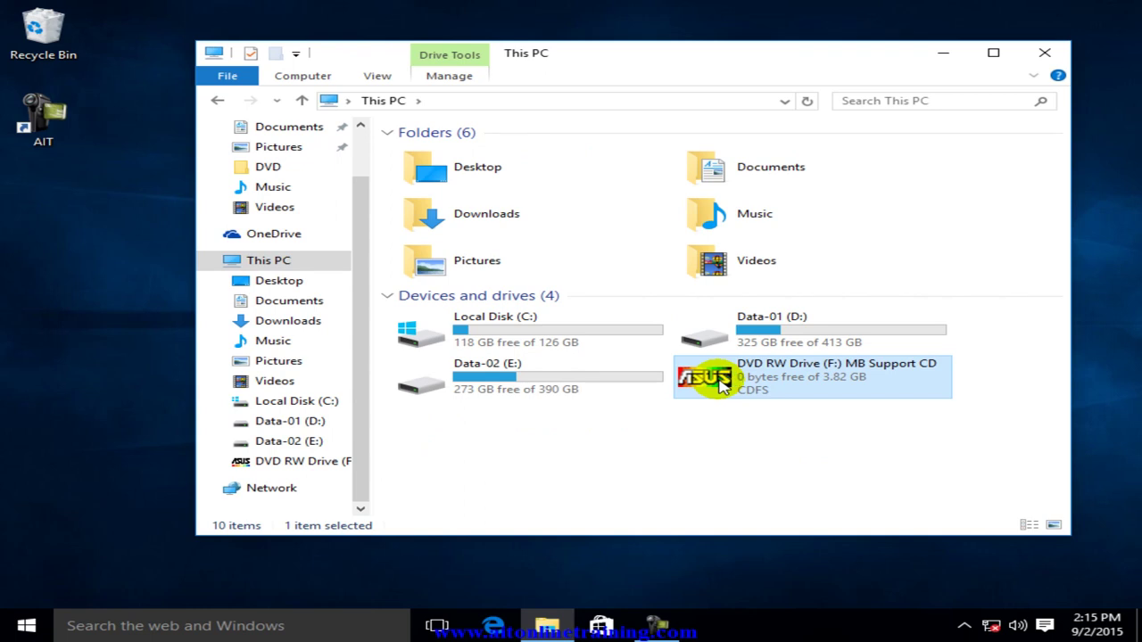
{"action": "double_click", "coordinate": [723, 382]}
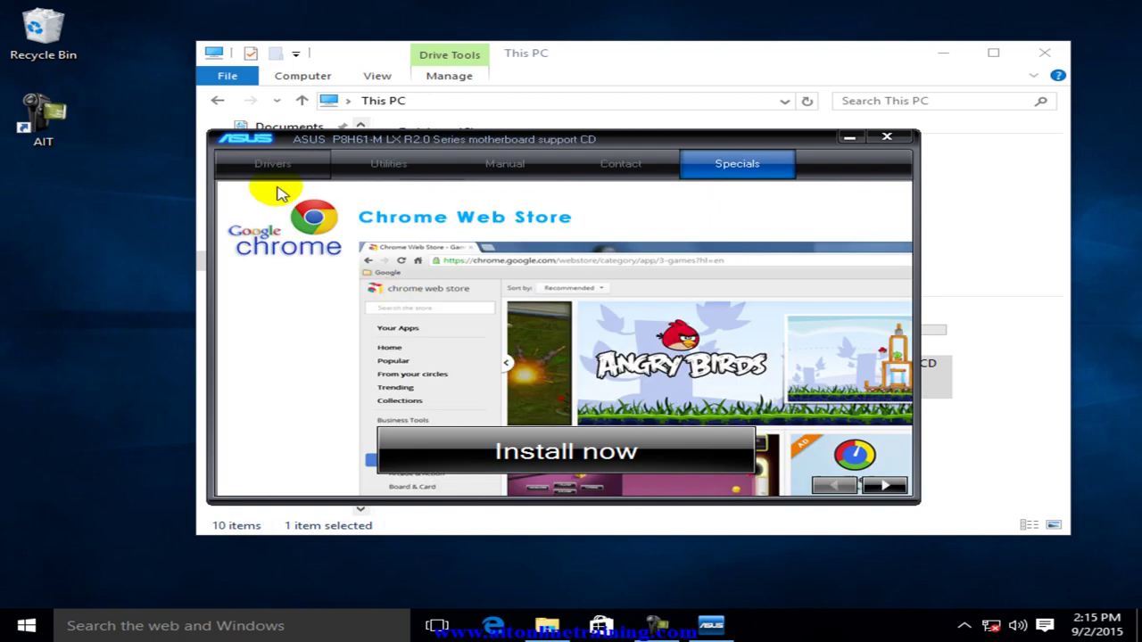
Launch ASUS InstAll from the support CD's Drivers list
{"action": "left_click", "coordinate": [273, 168]}
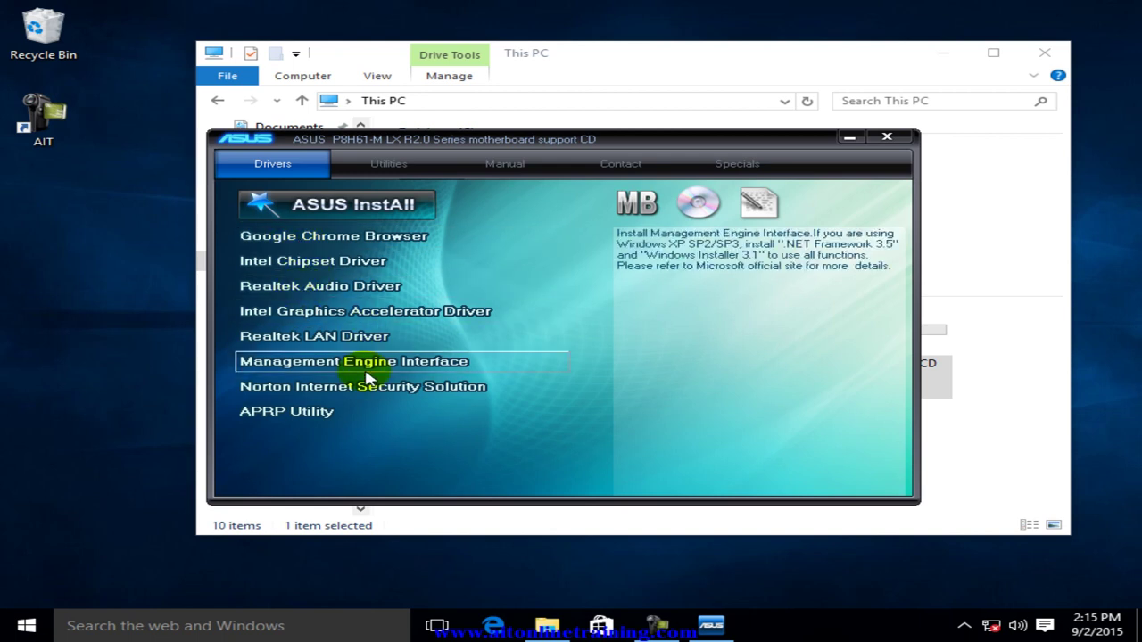
{"action": "left_click", "coordinate": [340, 212]}
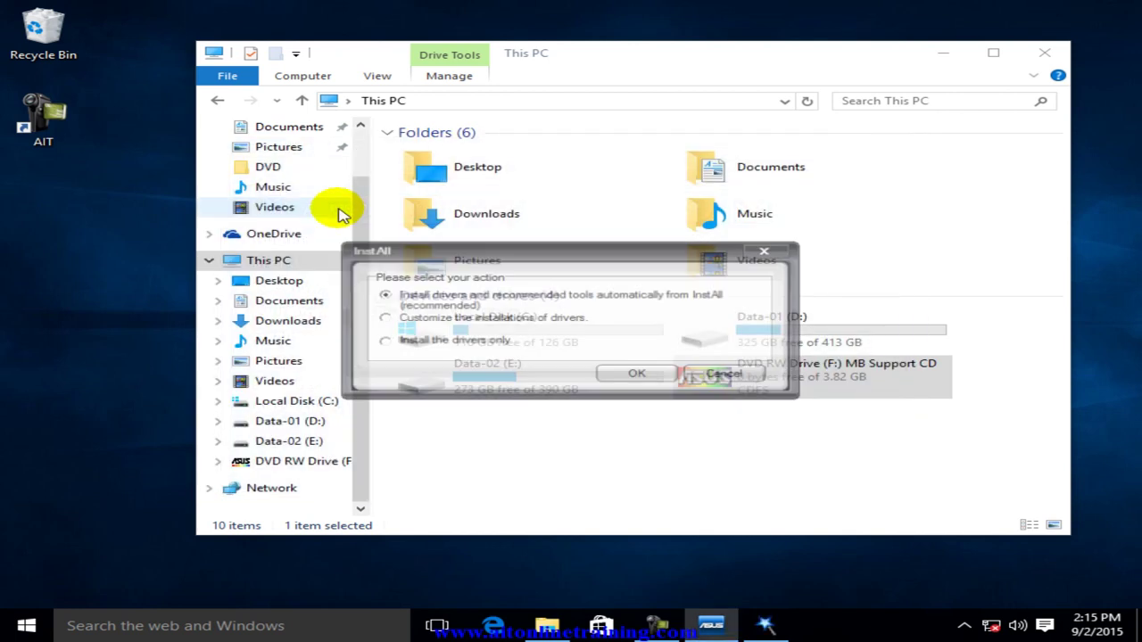
Choose 'Install the drivers only' in ASUS InstAll and confirm installing now
{"action": "left_click", "coordinate": [426, 342]}
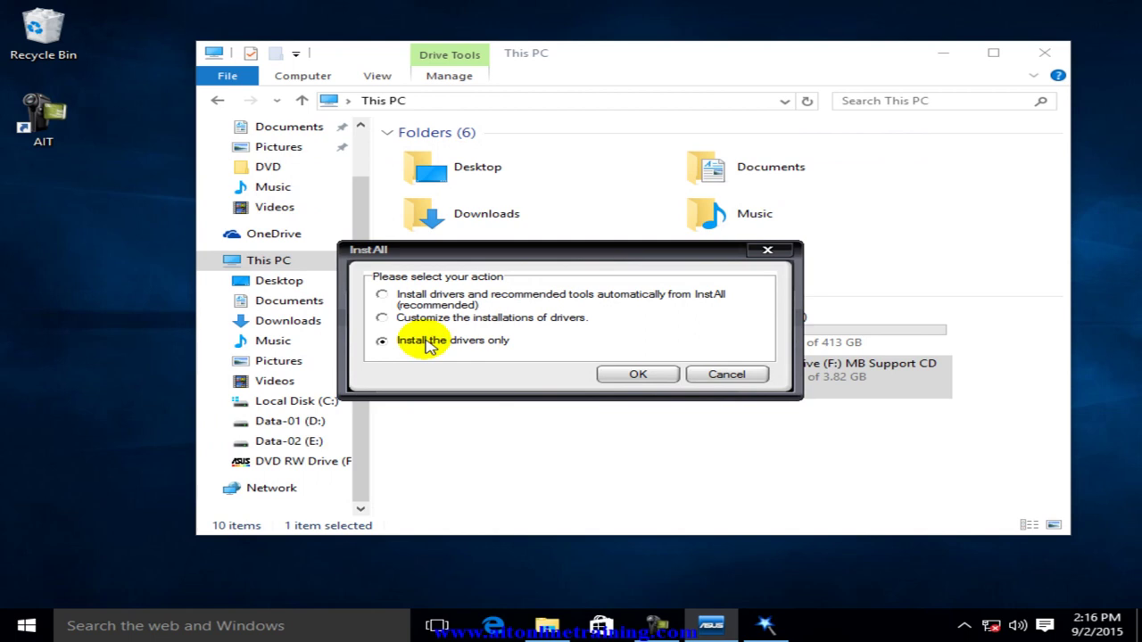
{"action": "left_click", "coordinate": [624, 375]}
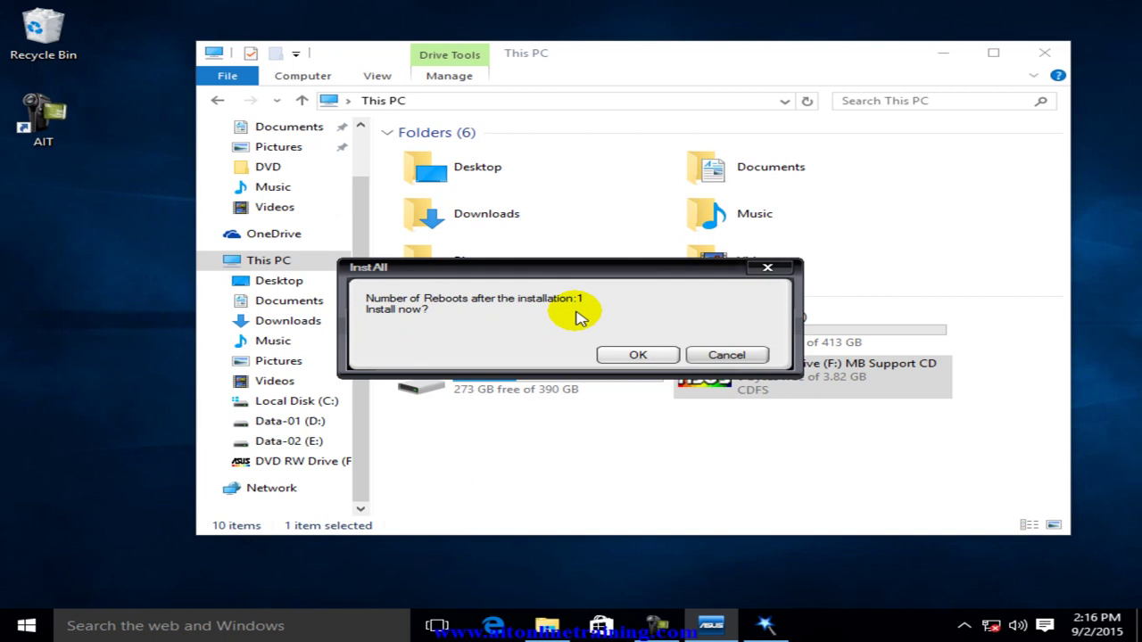
{"action": "left_click", "coordinate": [638, 355]}
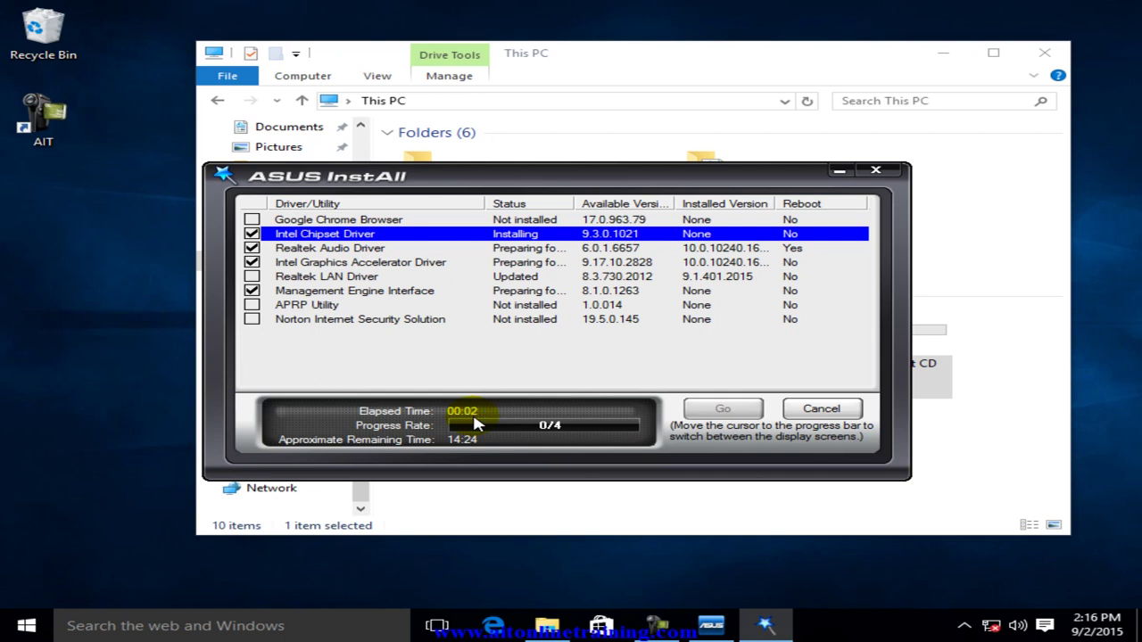
{"action": "left_click", "coordinate": [657, 625]}
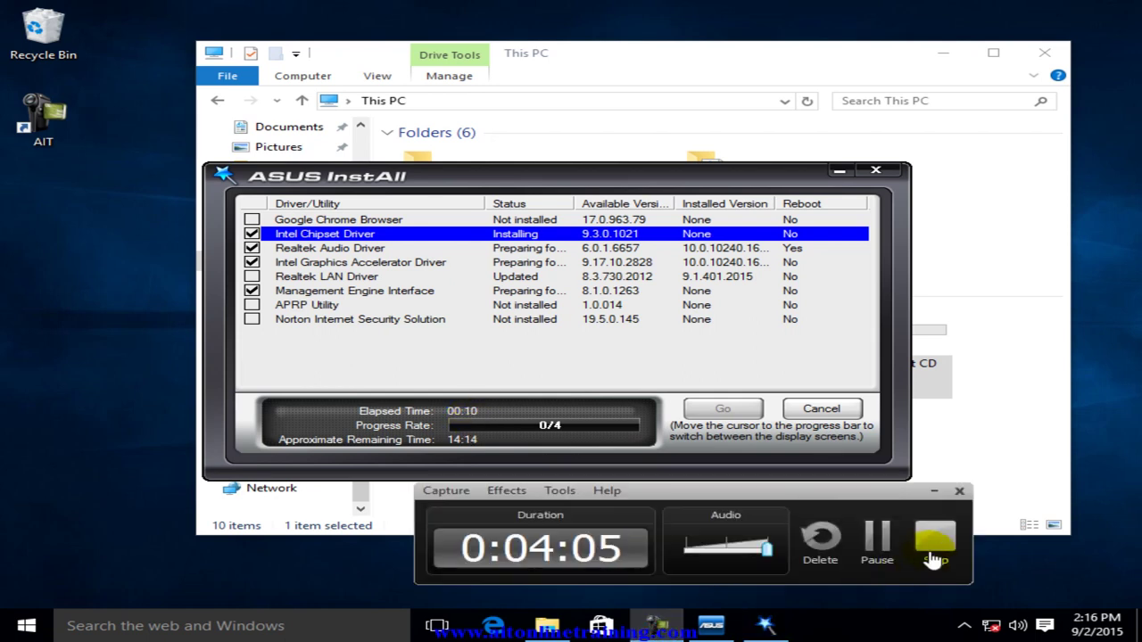